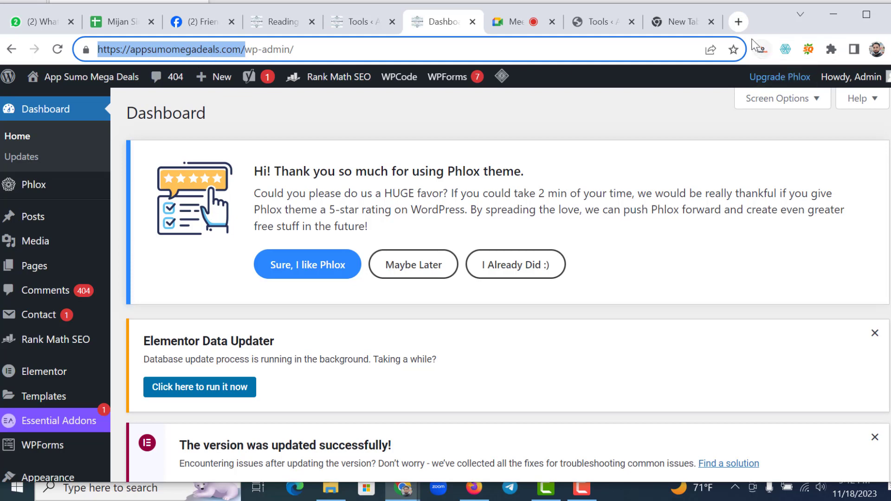
click(739, 24)
click(561, 54)
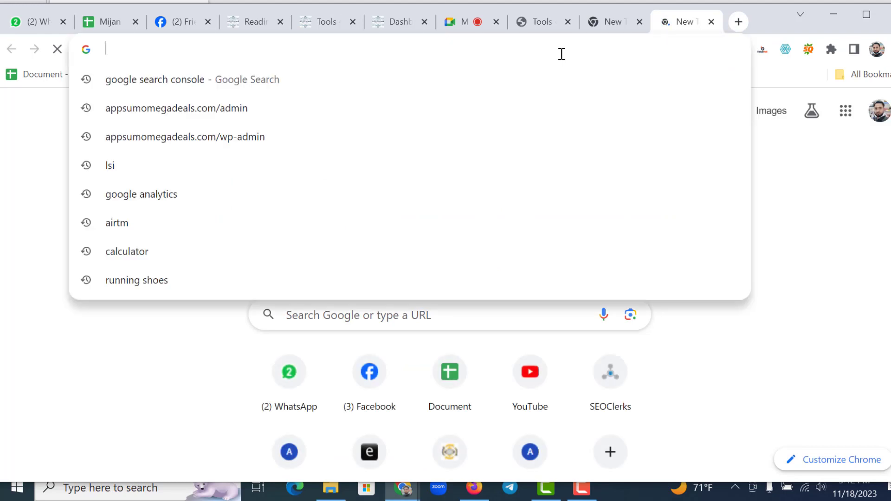
text(site:)
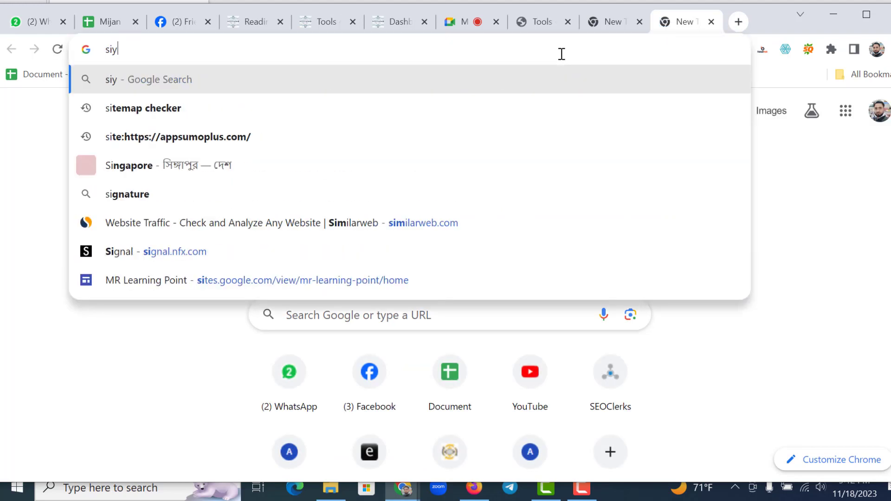
text(https://appsumomegadeals.com/)
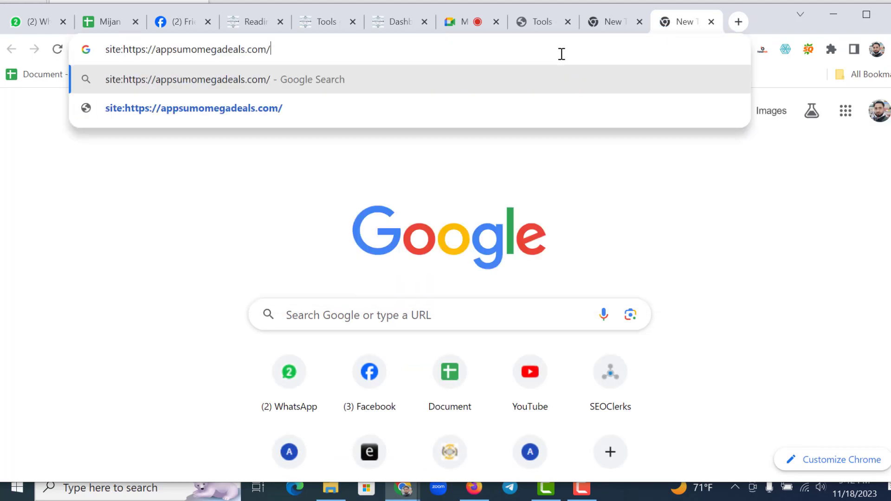
key(Return)
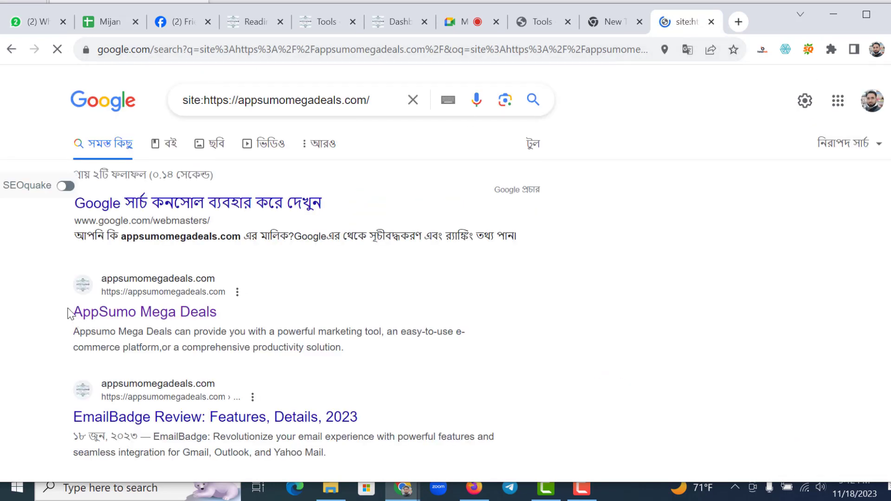
Step: Examine the indexed pages in the results, highlighting the AppSumo Mega Deals title and the site: query
drag(70, 311, 225, 312)
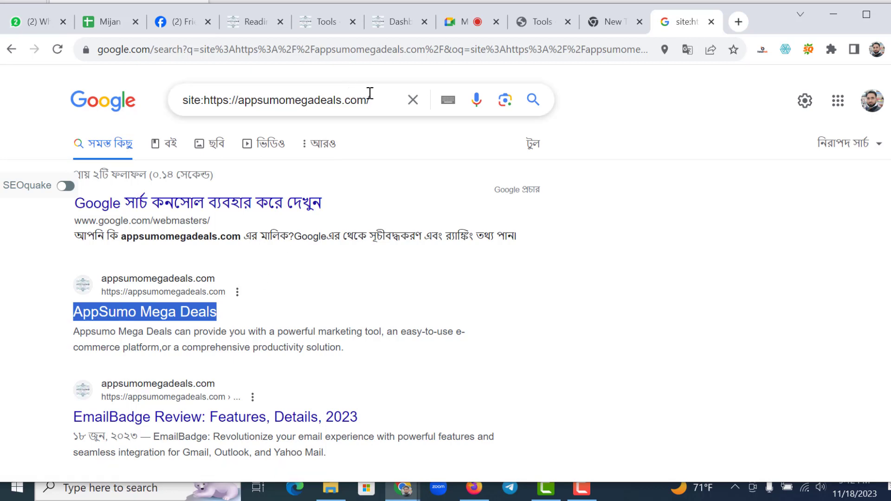
drag(380, 98, 238, 117)
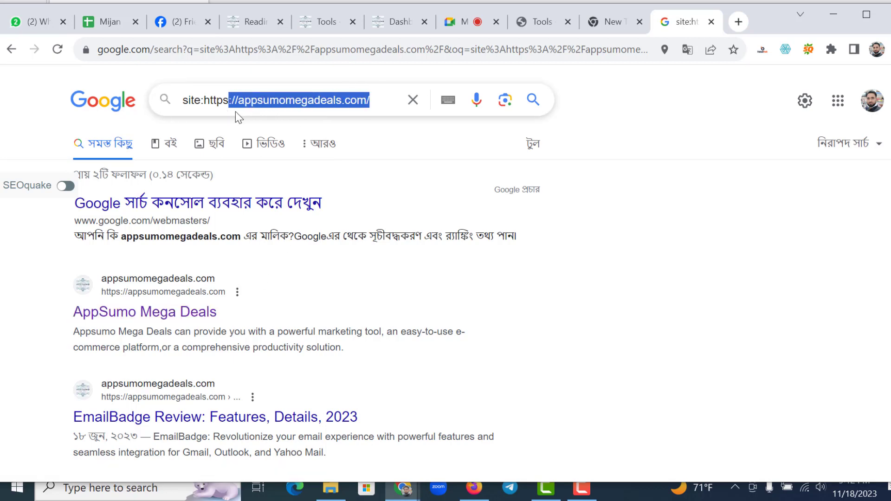
click(385, 100)
drag(385, 100, 188, 101)
click(379, 100)
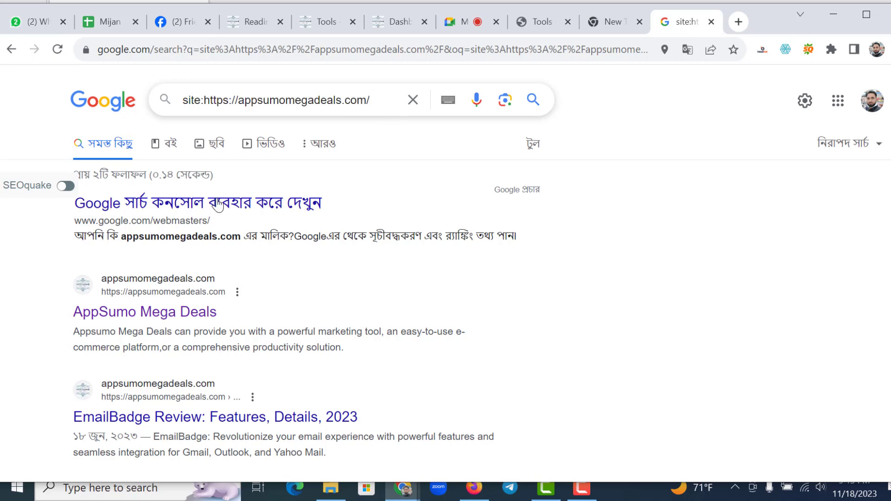
scroll(225, 200, down, 2)
scroll(260, 203, up, 2)
Step: Capture a 1258x848 screenshot region of the search results and draw a large rectangle enclosing two tall column rectangles
key(Print)
drag(59, 55, 672, 461)
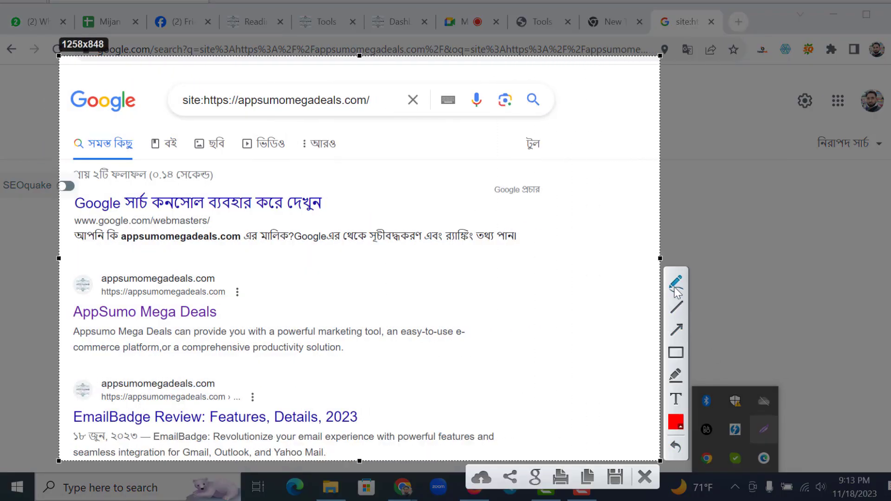
click(676, 353)
drag(122, 94, 398, 364)
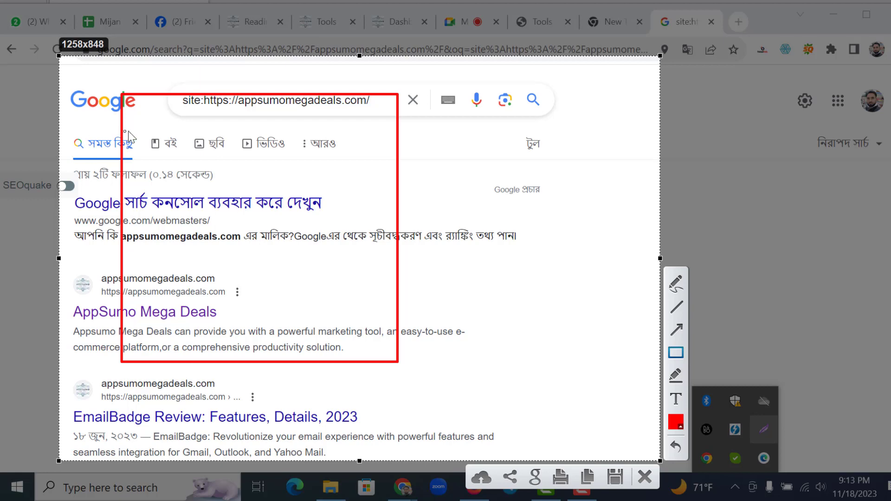
drag(136, 122, 241, 340)
drag(274, 119, 367, 336)
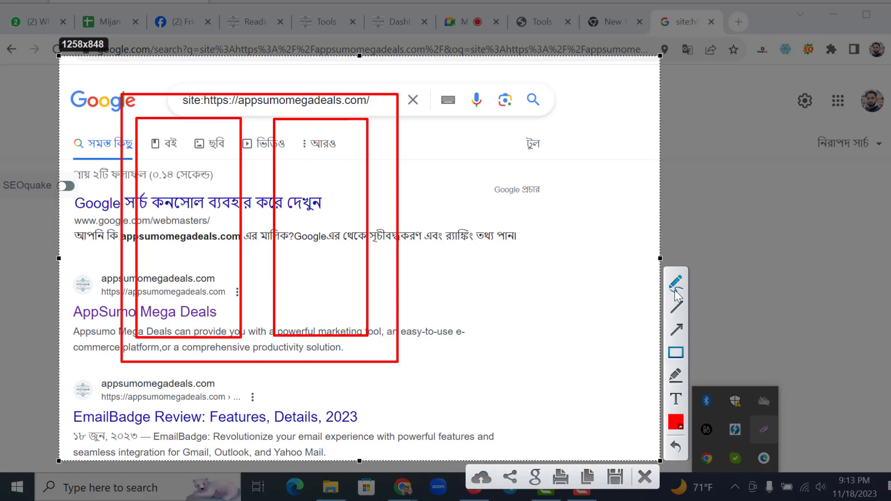
Step: Handwrite "Post" at the top of the first column rectangle and "Page" at the top of the second
mouse_move(155, 146)
mouse_down()
mouse_move(183, 167)
mouse_move(181, 157)
mouse_move(203, 136)
mouse_move(215, 163)
mouse_up()
mouse_move(201, 117)
mouse_down()
mouse_move(220, 138)
mouse_move(224, 122)
mouse_up()
drag(294, 144, 292, 160)
drag(313, 145, 324, 156)
mouse_move(324, 139)
mouse_down()
mouse_move(335, 161)
mouse_move(342, 139)
mouse_move(350, 149)
mouse_move(353, 136)
mouse_up()
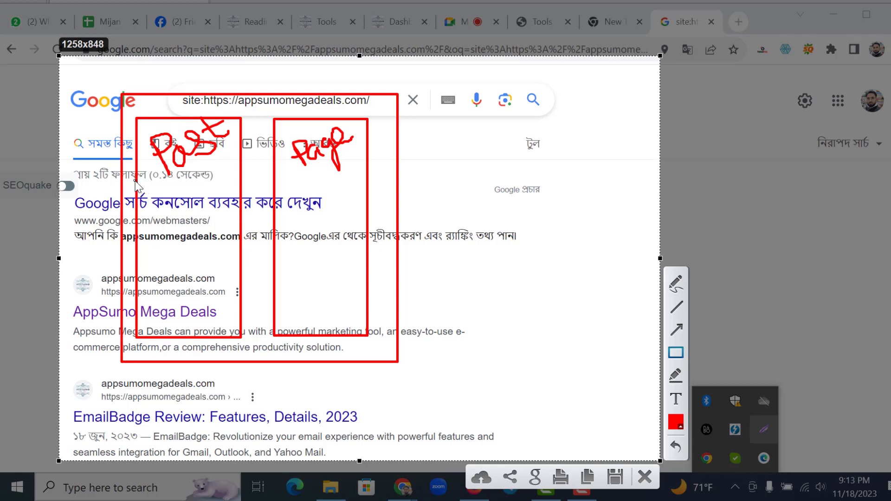
Step: Draw four small boxes inside each of the Post and Page columns, then discard the annotated screenshot
drag(135, 181, 238, 194)
drag(135, 214, 240, 228)
drag(133, 253, 239, 269)
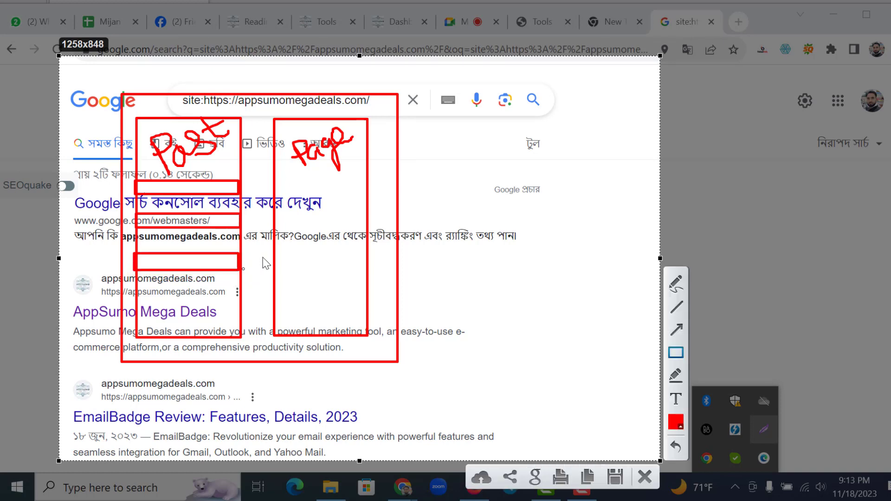
drag(275, 185, 368, 203)
drag(275, 216, 368, 238)
drag(275, 253, 367, 266)
drag(275, 291, 369, 307)
mouse_move(135, 298)
mouse_down()
mouse_move(238, 316)
mouse_move(242, 309)
mouse_up()
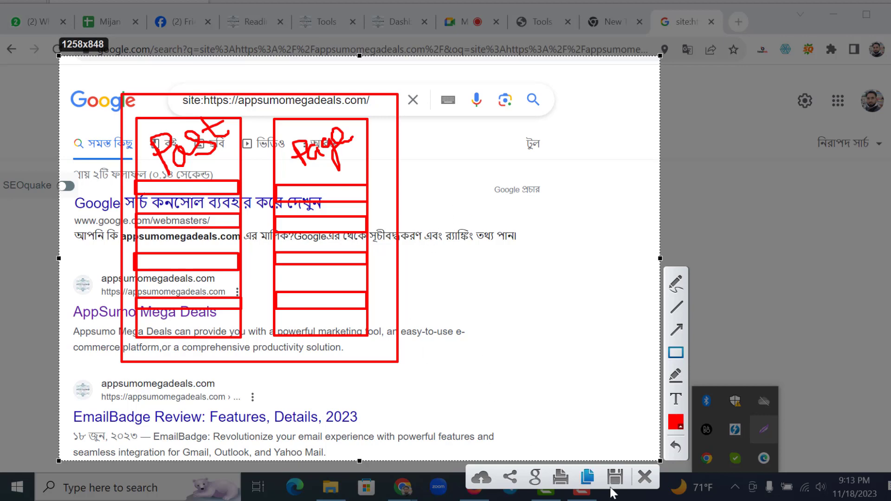
click(645, 478)
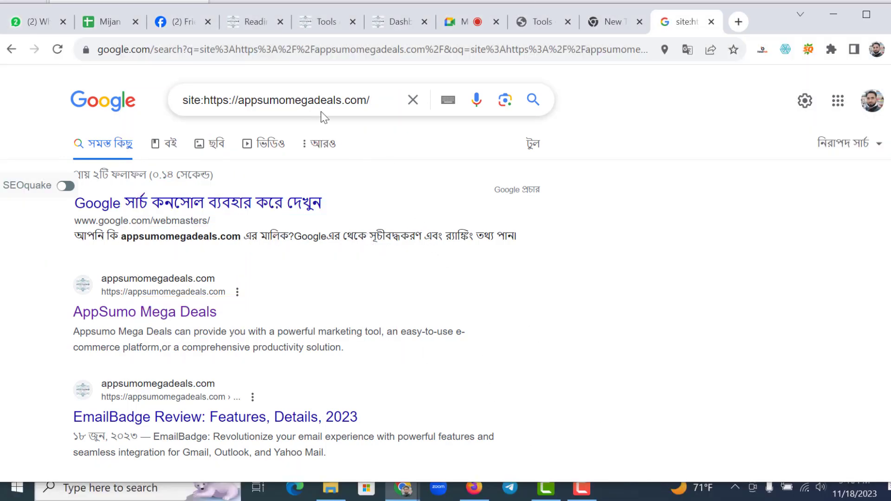
scroll(288, 186, down, 2)
scroll(288, 186, up, 2)
click(315, 21)
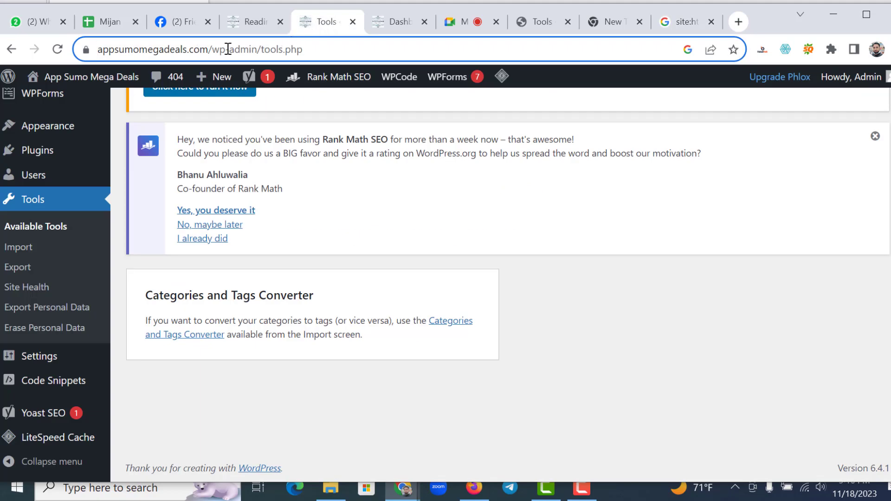
click(252, 21)
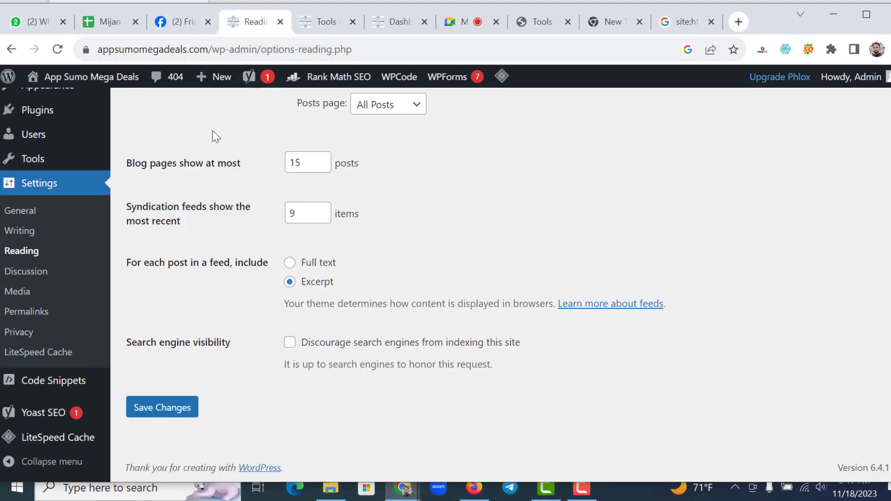
scroll(213, 139, up, 10)
scroll(213, 158, up, 3)
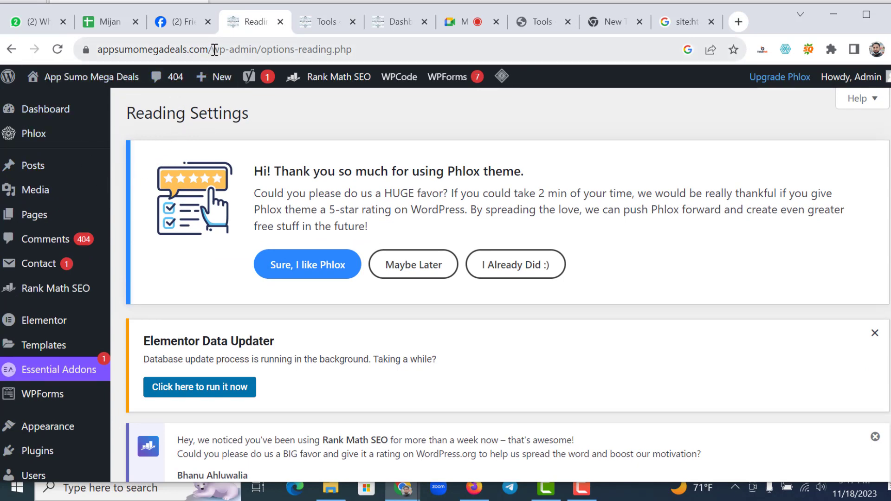
drag(215, 50, 359, 53)
key(BackSpace)
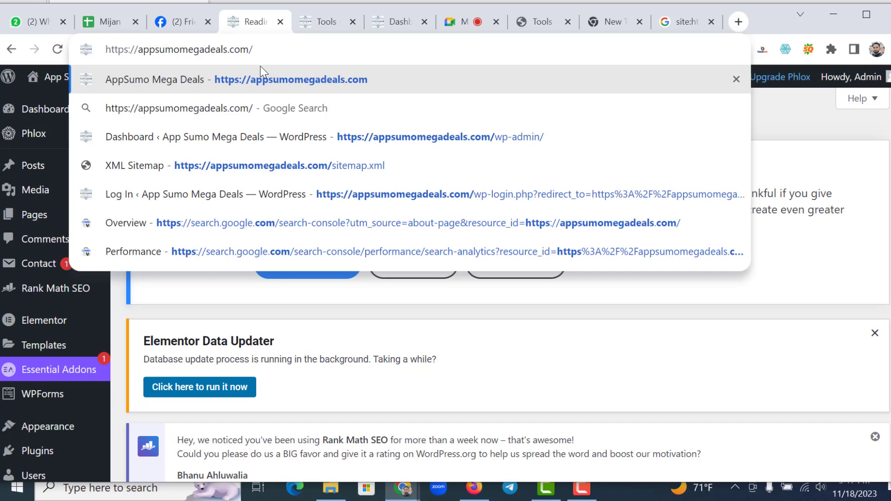
text(site)
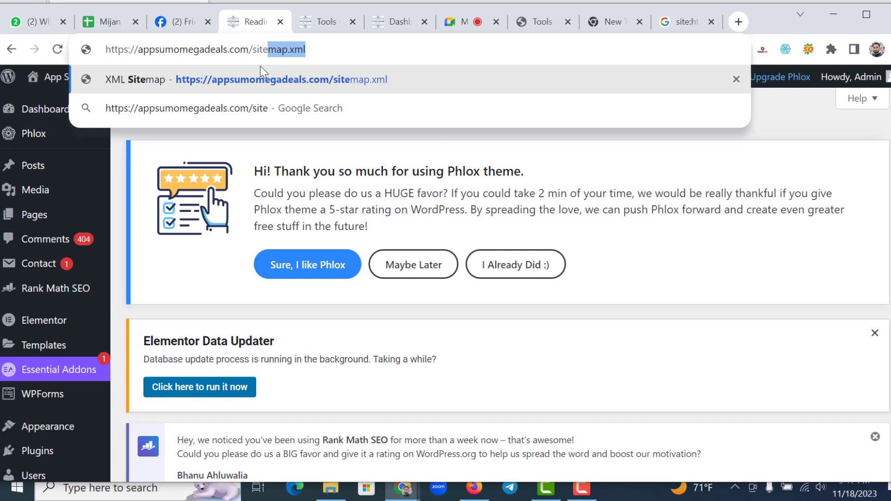
click(319, 53)
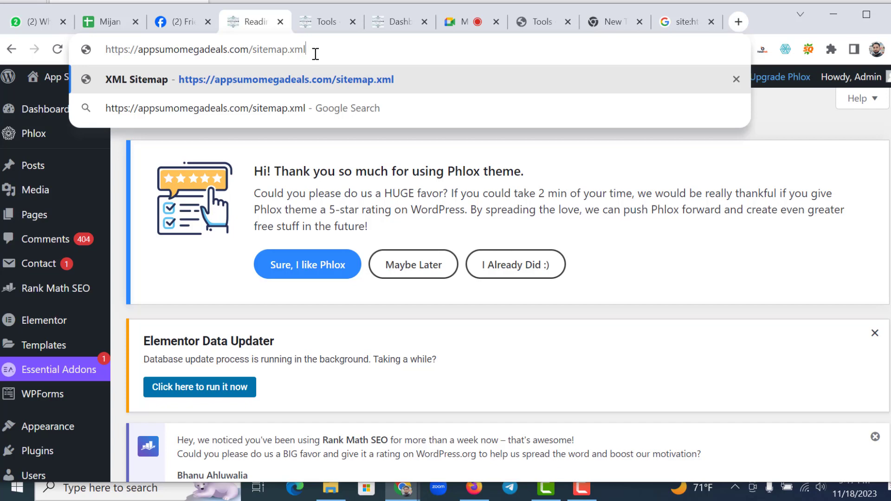
key(Return)
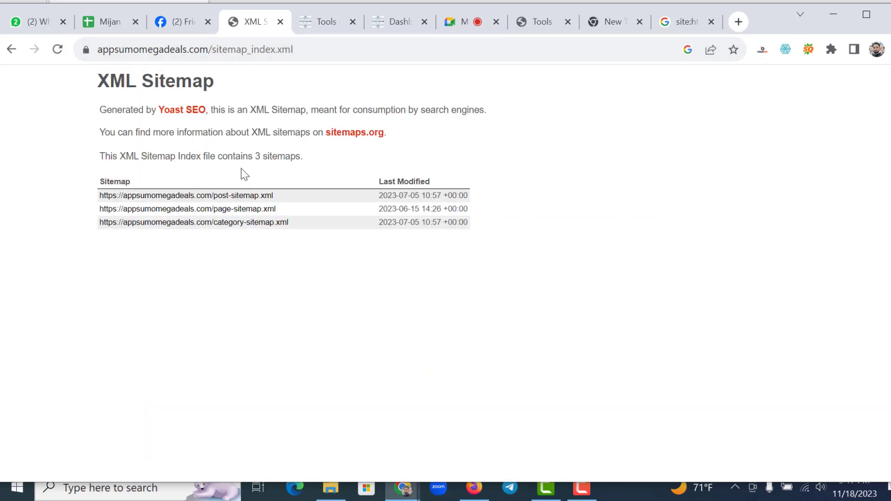
Step: Highlight the "Generated by Yoast SEO" note above the list of sitemaps
drag(102, 110, 319, 148)
click(319, 149)
drag(99, 110, 217, 112)
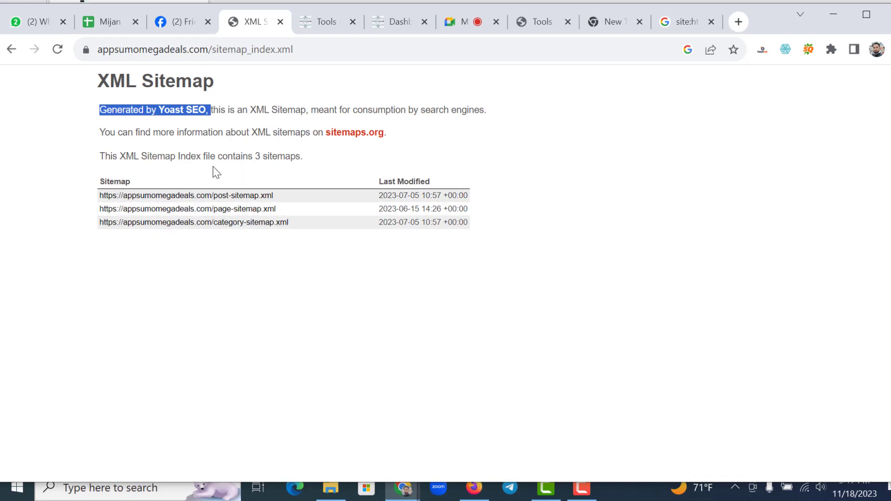
Step: Open post-sitemap.xml, highlight its URL count, and return to the site: search results for comparison
click(178, 201)
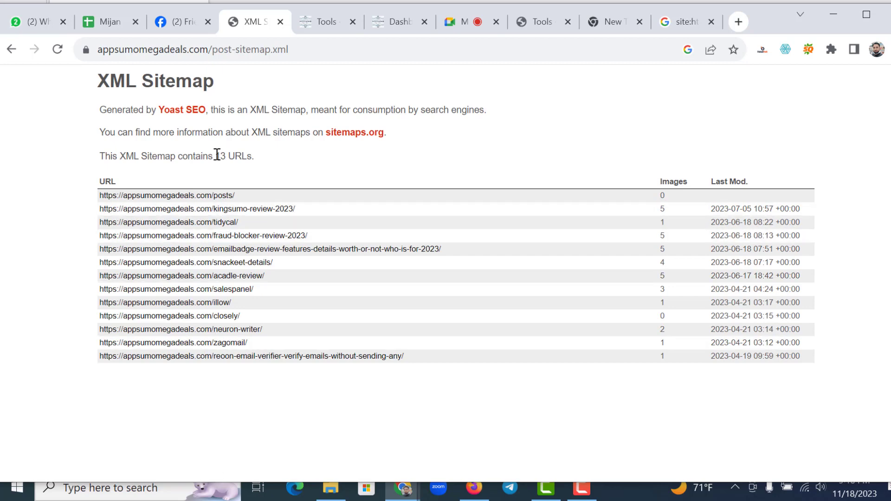
drag(216, 156, 231, 157)
click(695, 27)
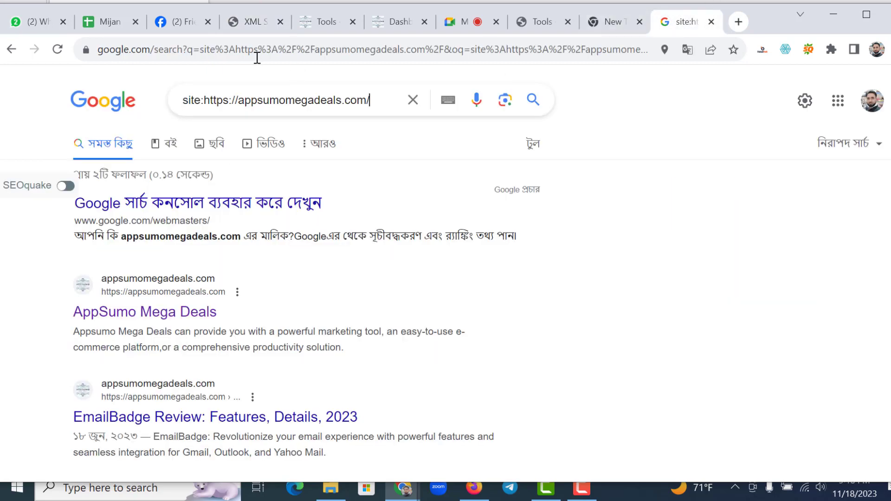
Step: Search Google for "google search console" in a new tab and start Search Console from the Google Search Console Tools result
click(738, 22)
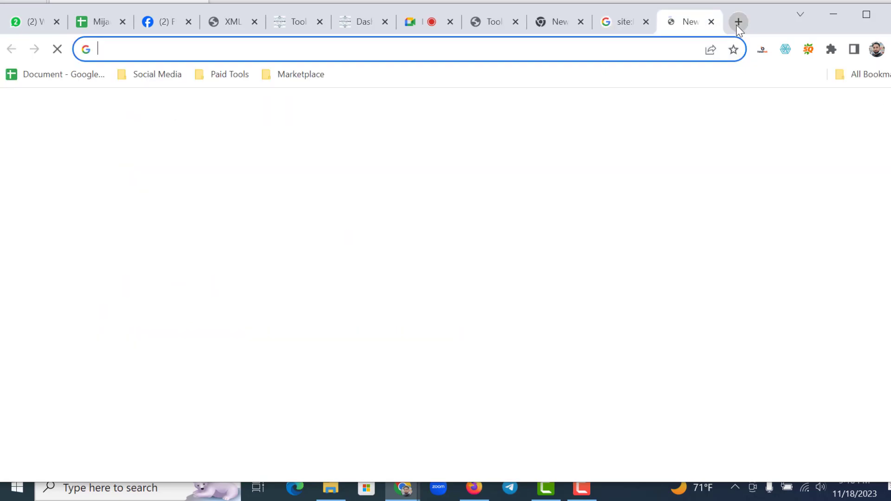
click(575, 49)
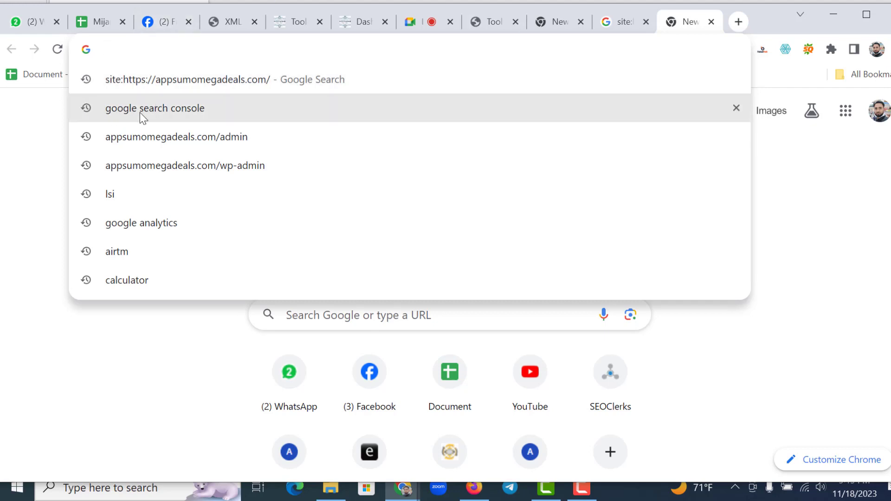
key(Down)
key(Down)
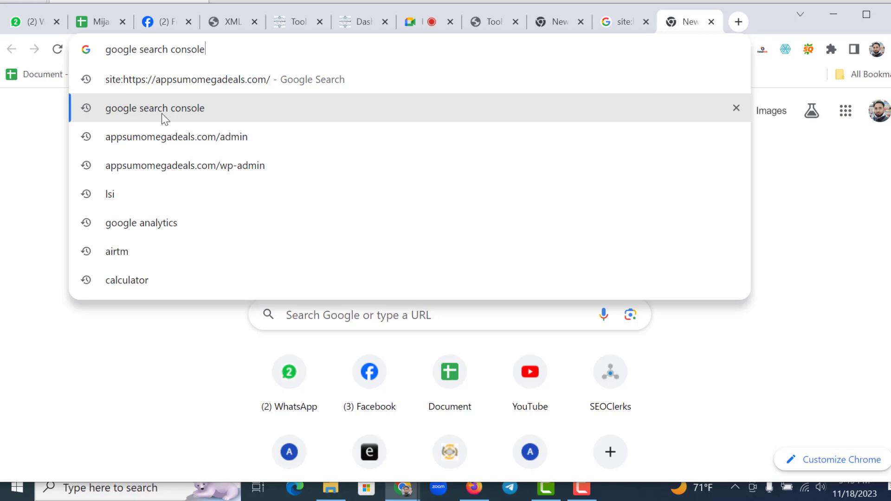
key(Return)
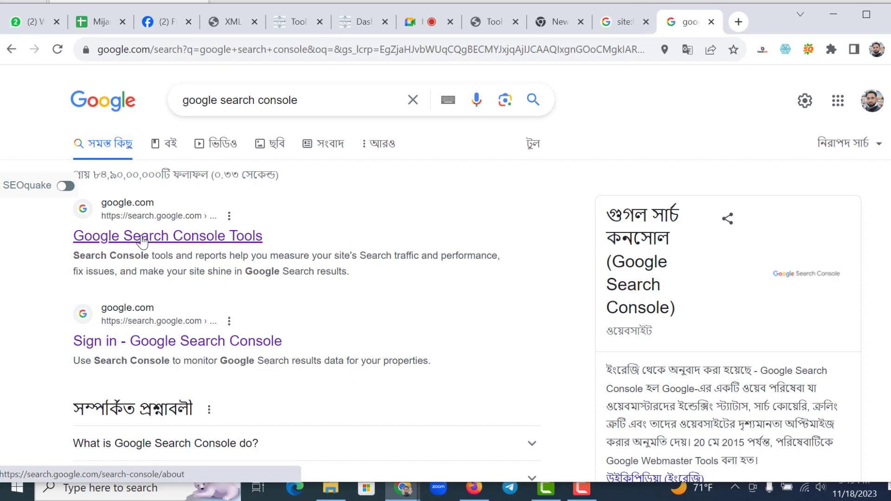
click(177, 239)
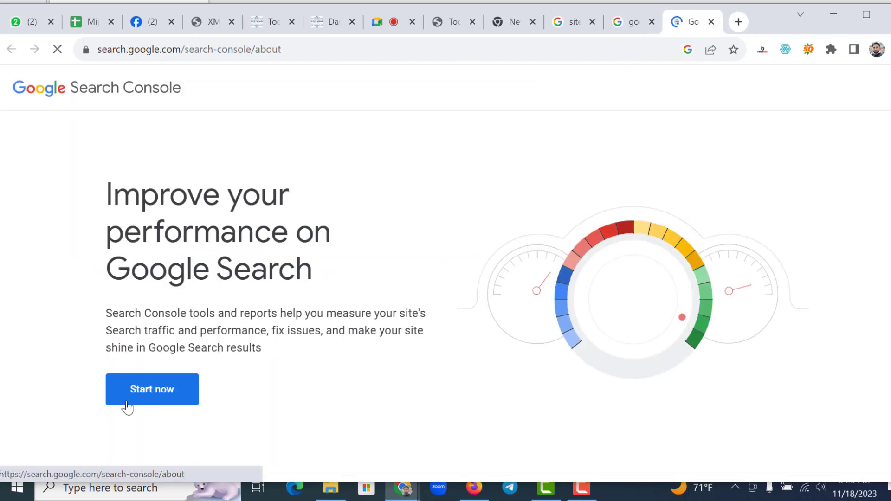
click(152, 397)
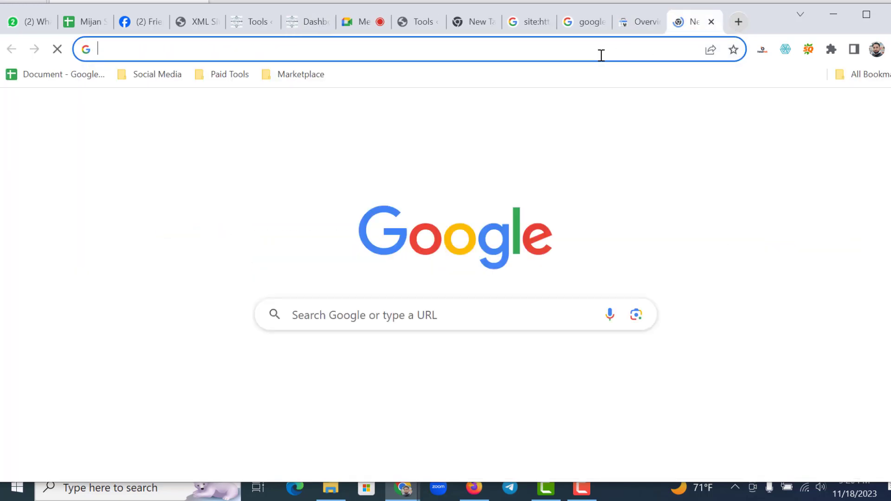
Step: Search Google in a new tab for appsumomegadeals.com/, removing the wp-admin part from the suggested query
click(577, 52)
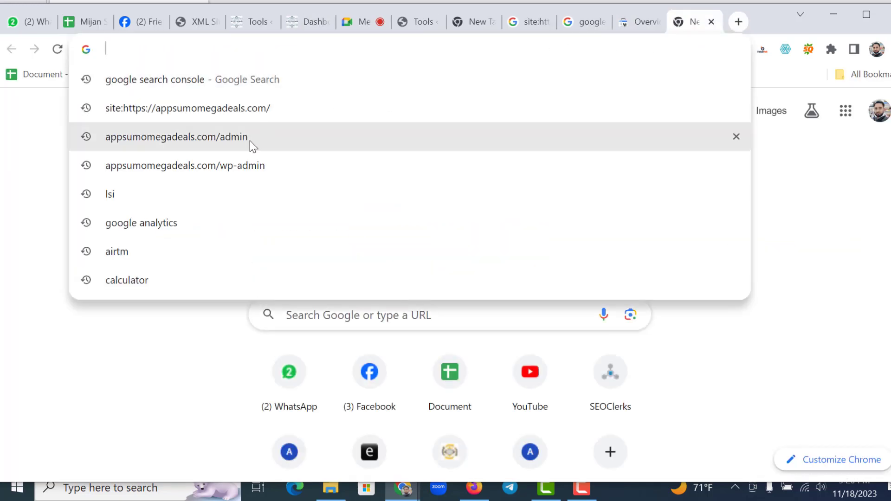
click(200, 172)
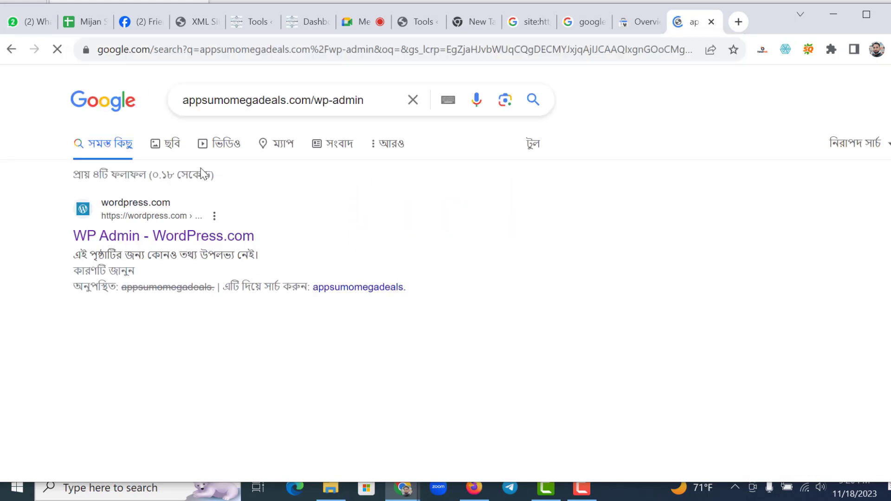
click(376, 103)
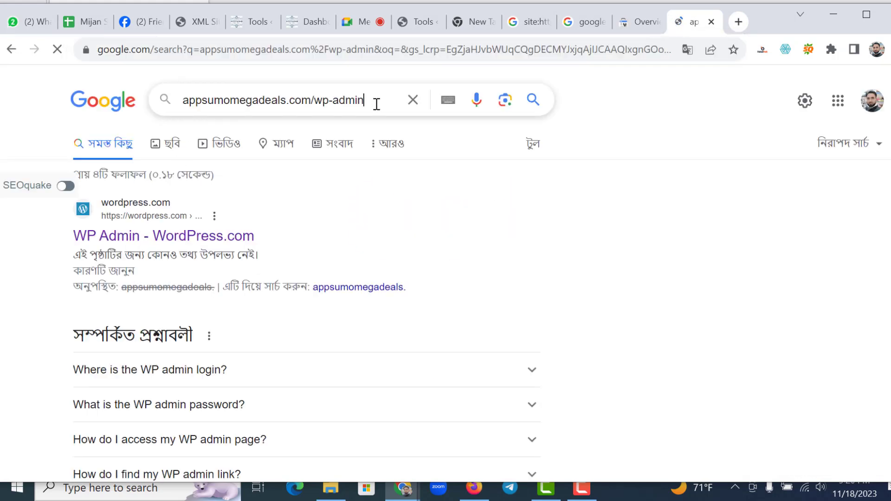
key(BackSpace)
key(BackSpace)
key(BackSpace)
key(BackSpace)
key(BackSpace)
key(BackSpace)
key(BackSpace)
key(BackSpace)
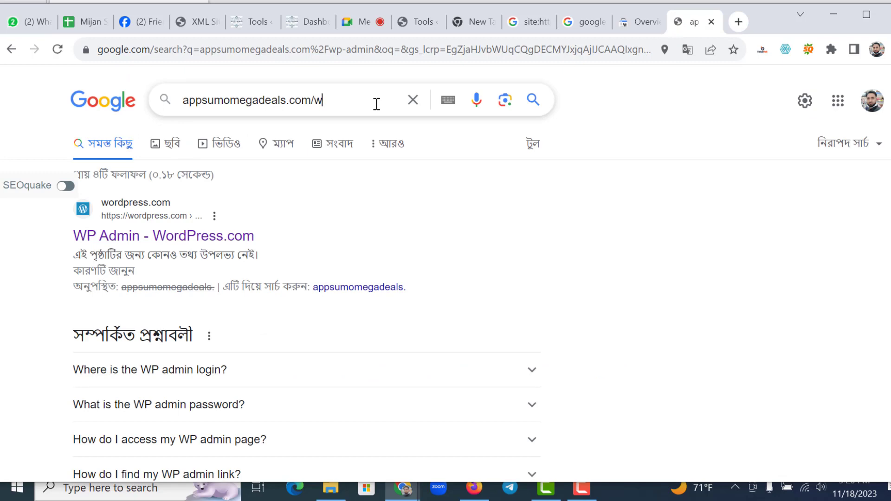
key(Return)
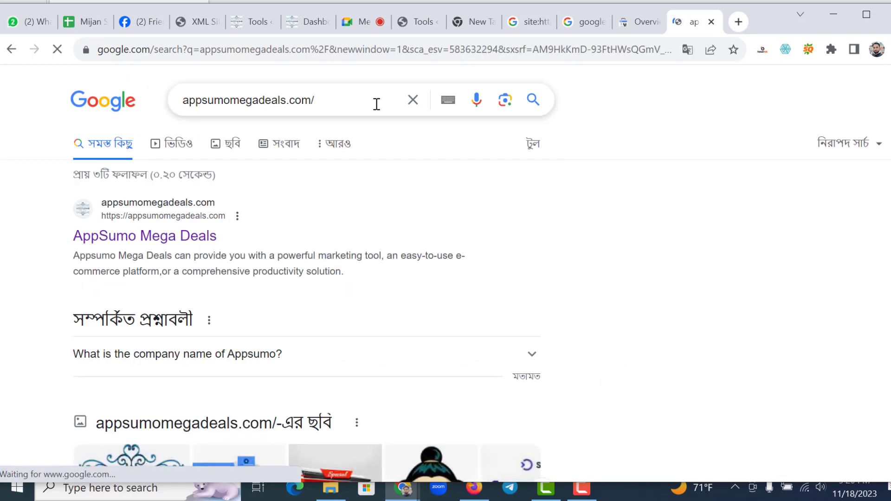
Step: Open the AppSumo Mega Deals site from the search results and open its Fraud Blocker Review post in a new tab
click(144, 236)
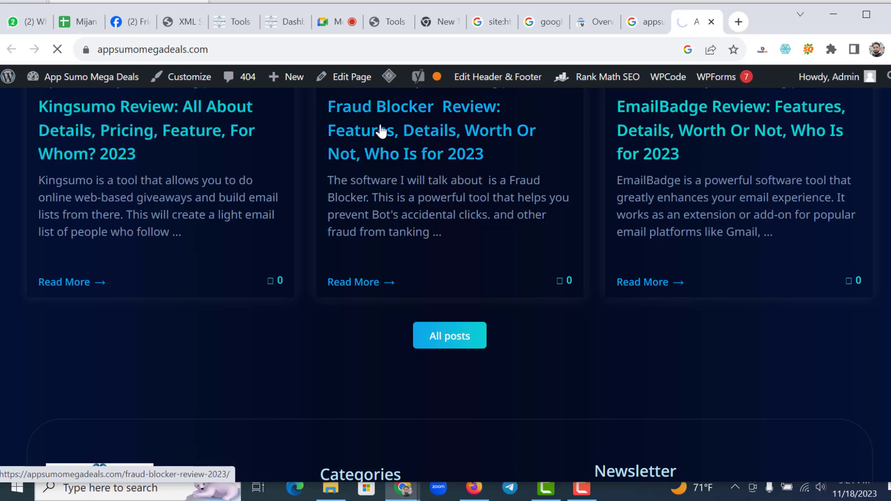
right_click(380, 127)
click(439, 135)
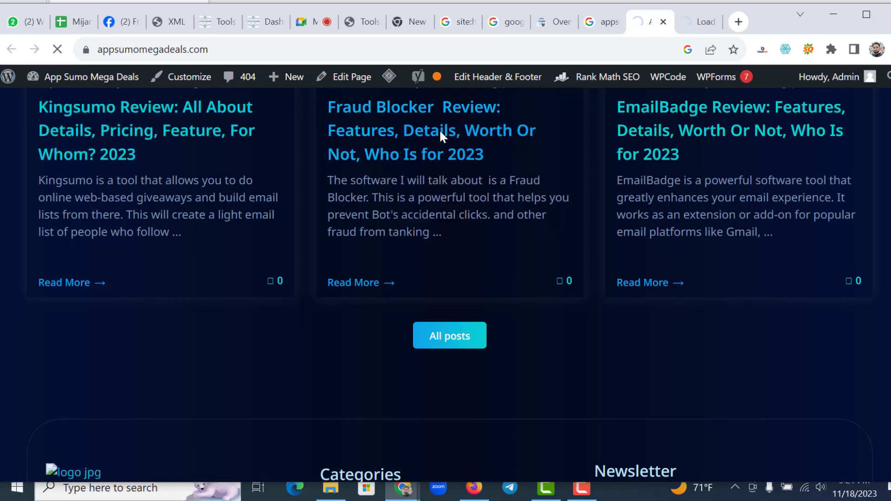
click(697, 24)
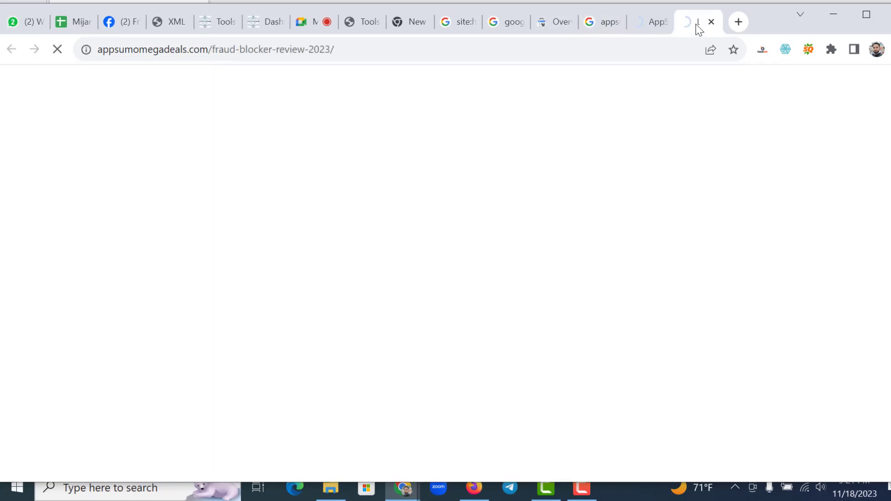
Step: Copy the full address of the Fraud Blocker review page
click(278, 52)
click(378, 51)
drag(378, 51, 86, 60)
key(ctrl+c)
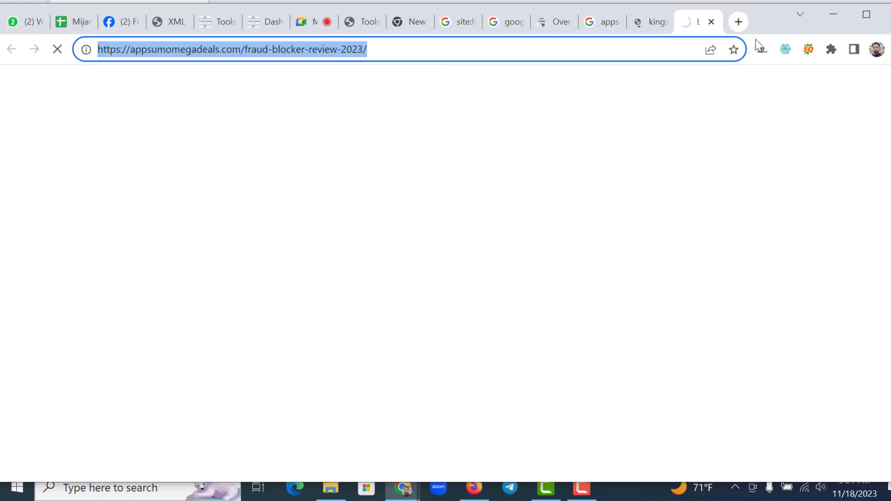
click(738, 22)
click(502, 48)
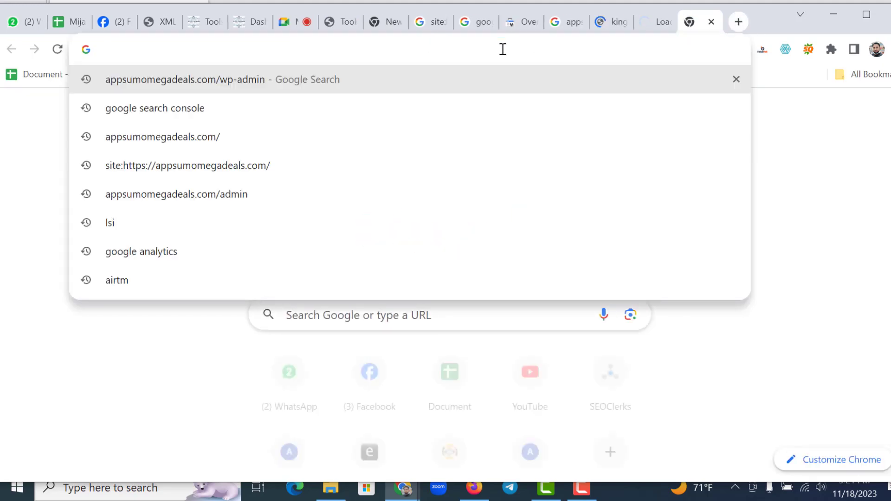
text(site)
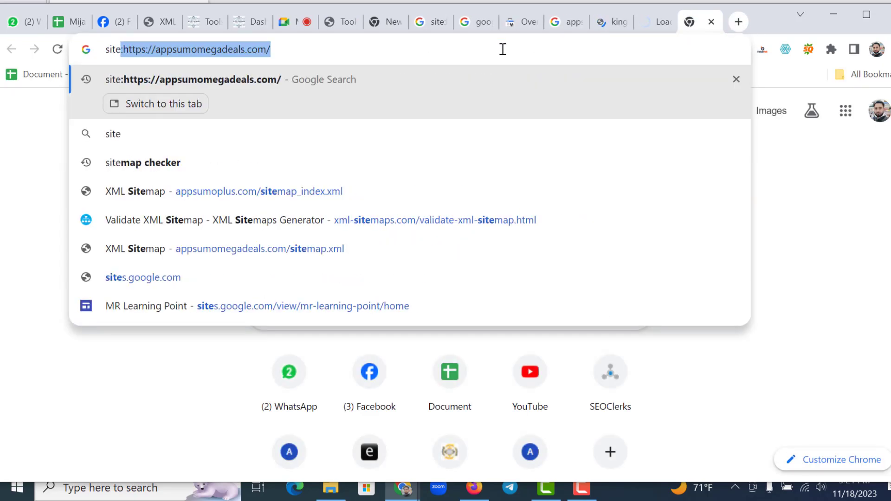
text(:)
key(ctrl+v)
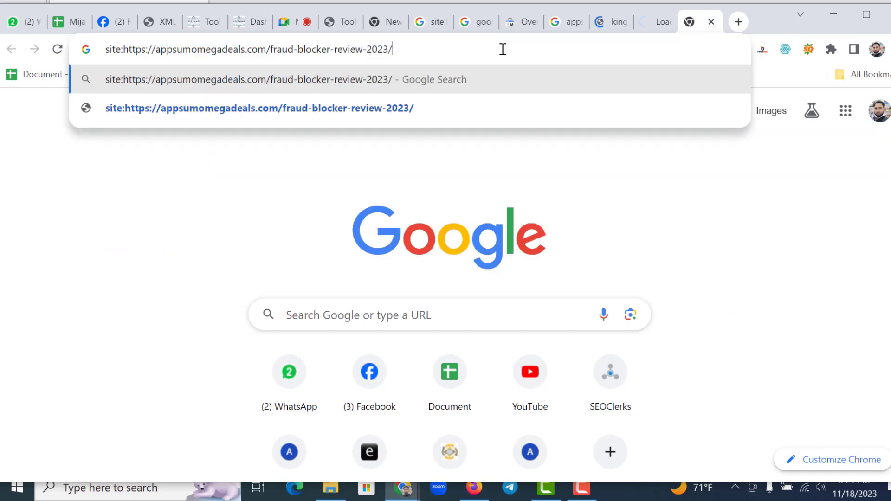
key(Return)
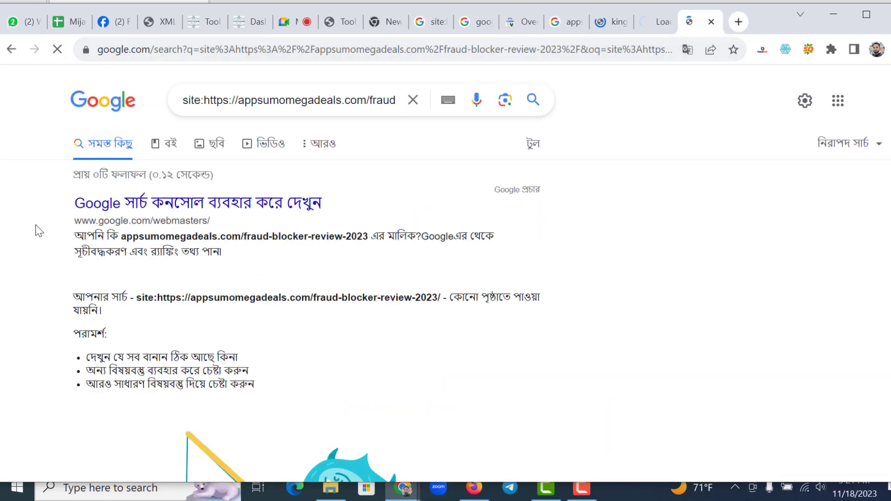
Step: Examine the search results for the Fraud Blocker review page, highlighting the Search Console note about indexing and ranking data
scroll(254, 187, down, 5)
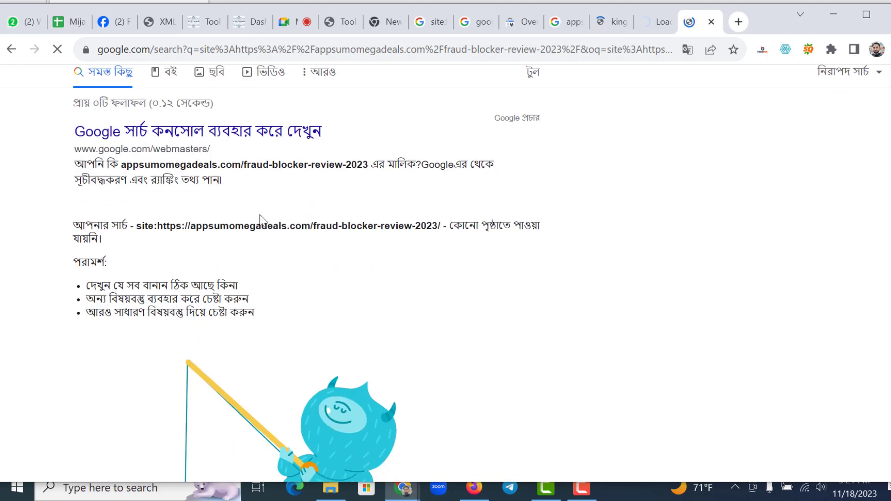
scroll(277, 333, up, 3)
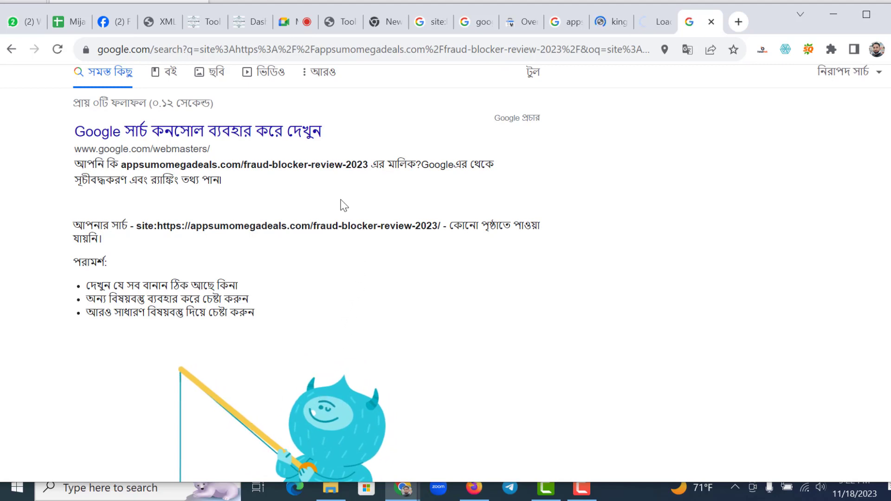
drag(77, 168, 431, 182)
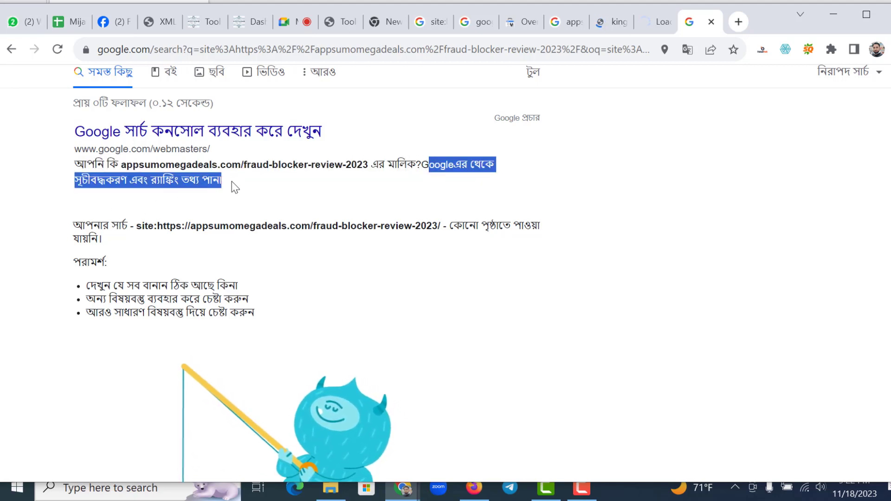
click(428, 172)
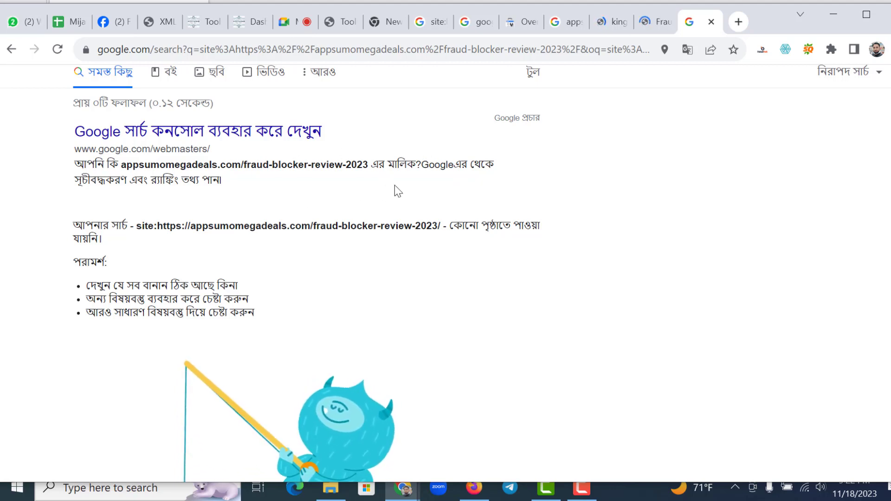
scroll(374, 228, up, 2)
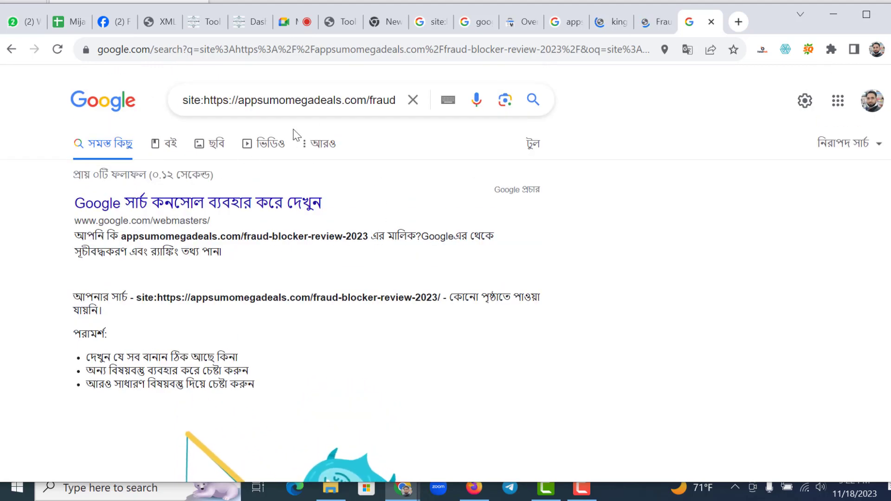
click(316, 103)
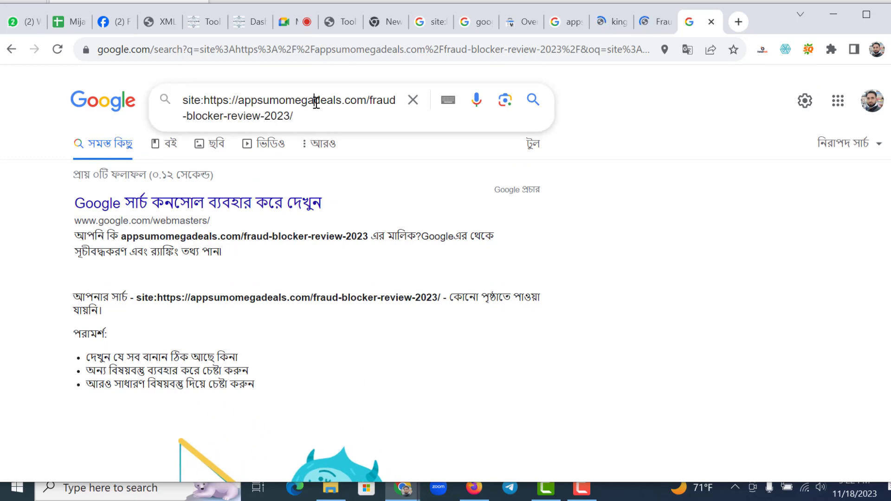
drag(301, 120, 177, 111)
key(ctrl+c)
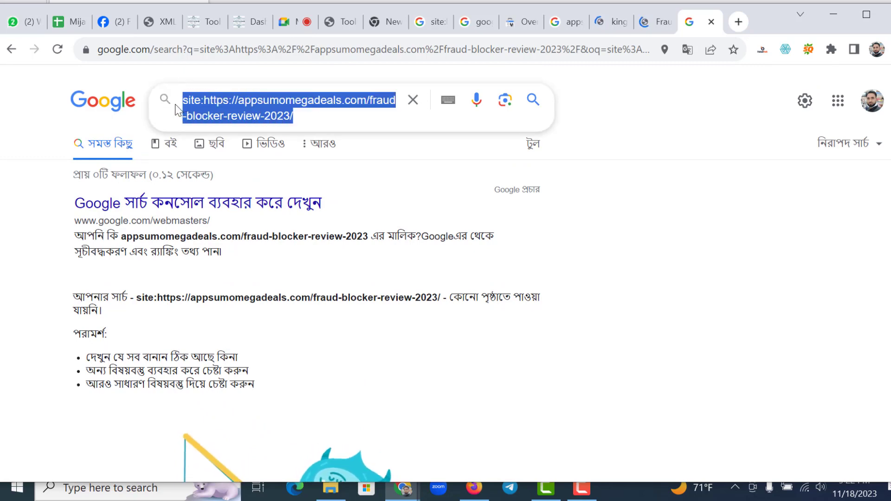
click(520, 22)
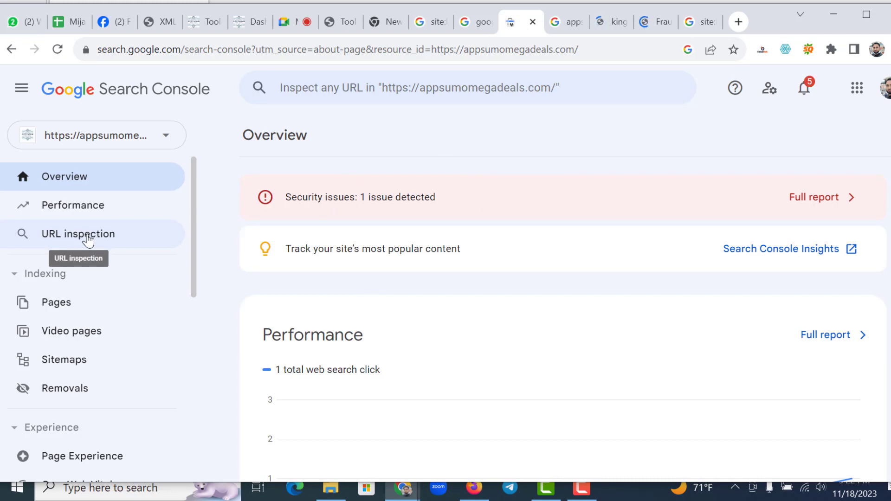
click(88, 237)
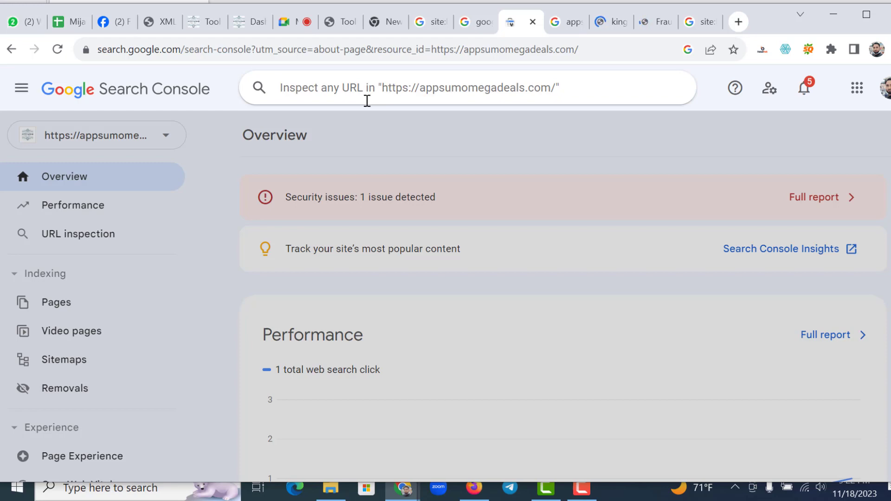
key(ctrl+v)
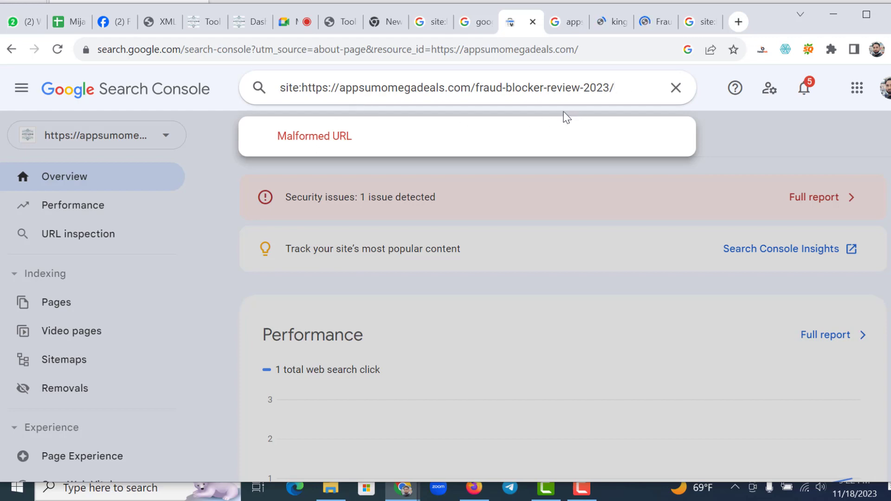
click(556, 115)
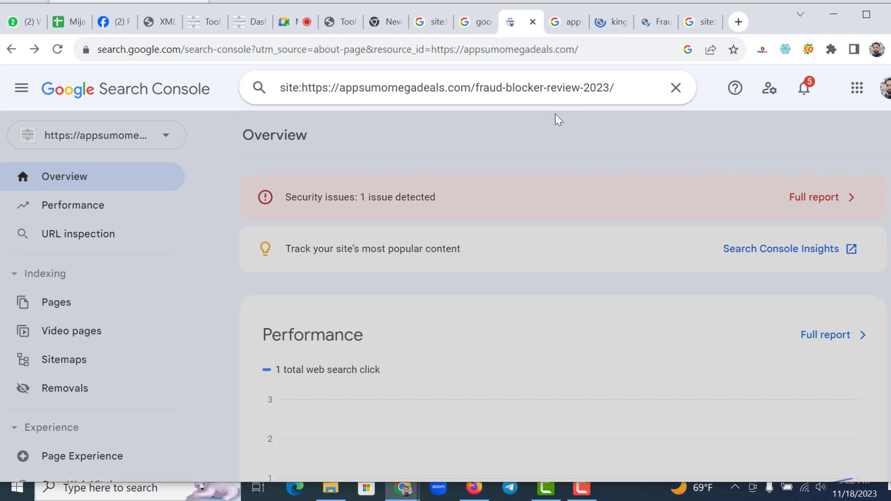
click(643, 102)
click(415, 185)
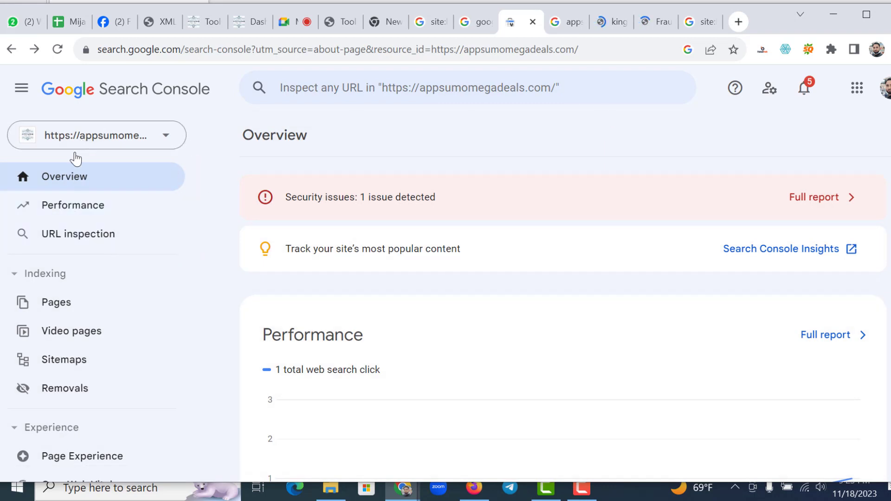
Step: Open the Sitemaps page for the appsumomegadeals.com property
scroll(73, 167, down, 2)
scroll(73, 171, down, 2)
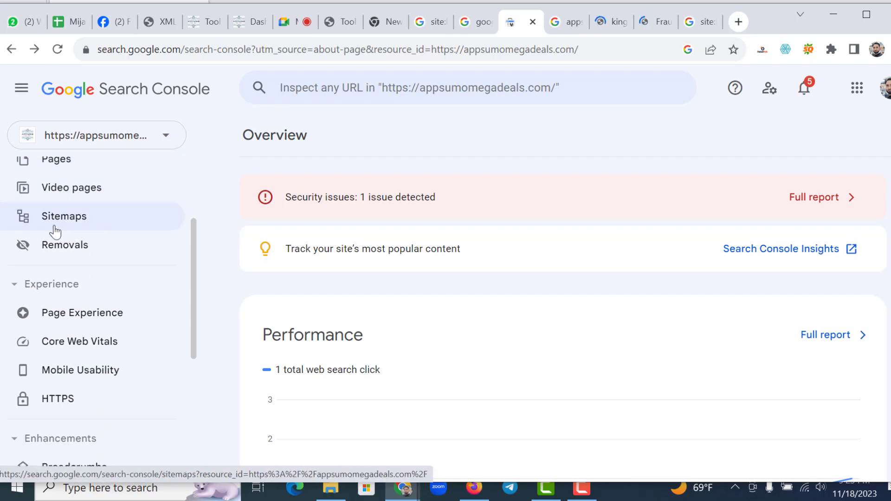
click(72, 226)
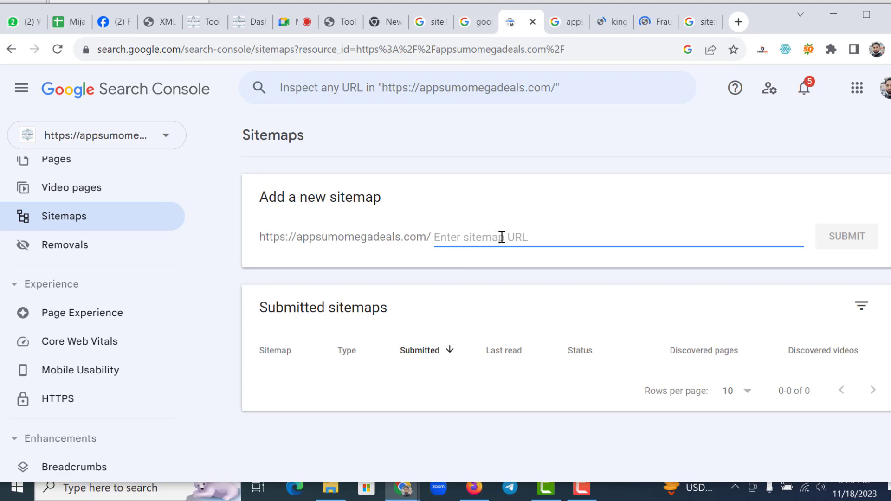
Step: Go to the open WordPress Dashboard and replace wp-admin/ in its address with sitemap.xml to load the sitemap
click(205, 22)
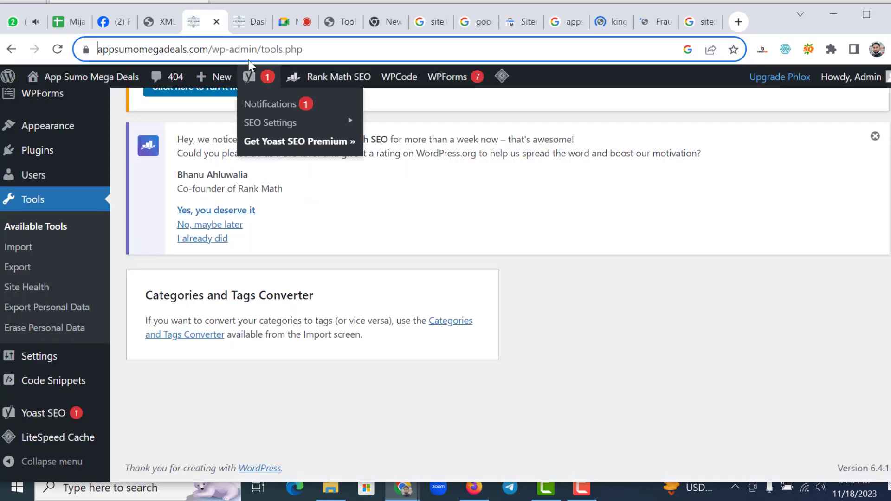
click(250, 24)
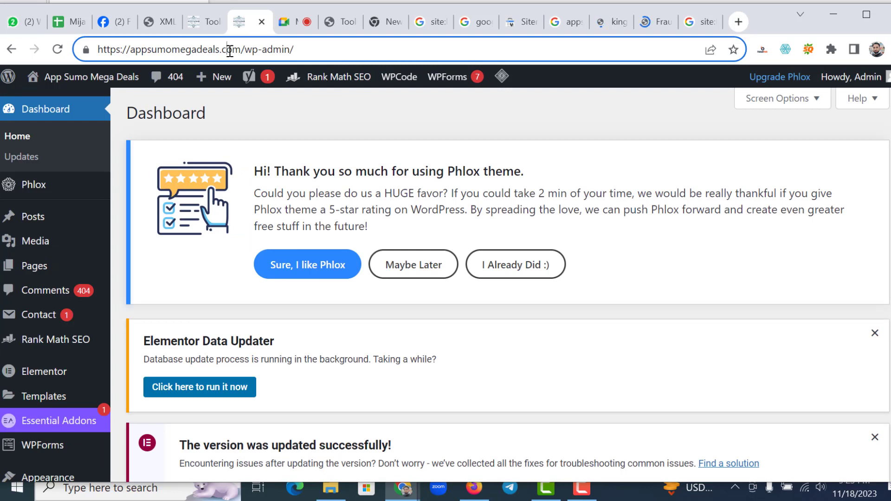
drag(245, 50, 302, 53)
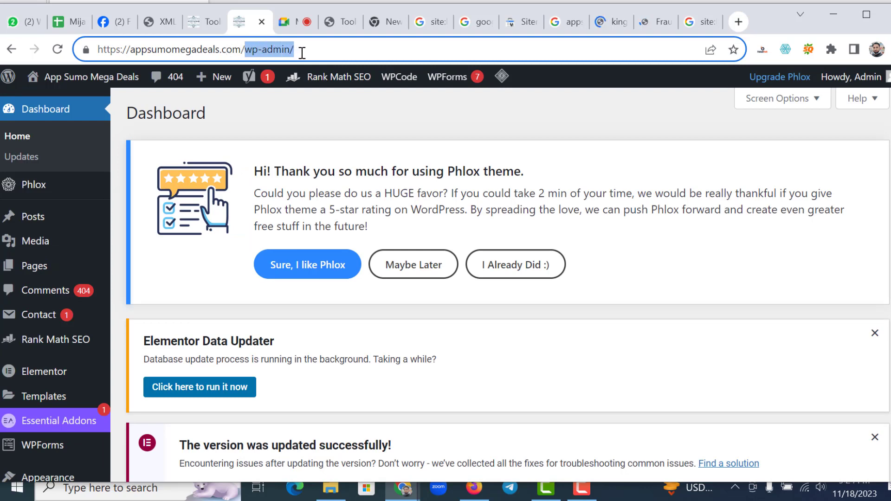
mouse_move(254, 72)
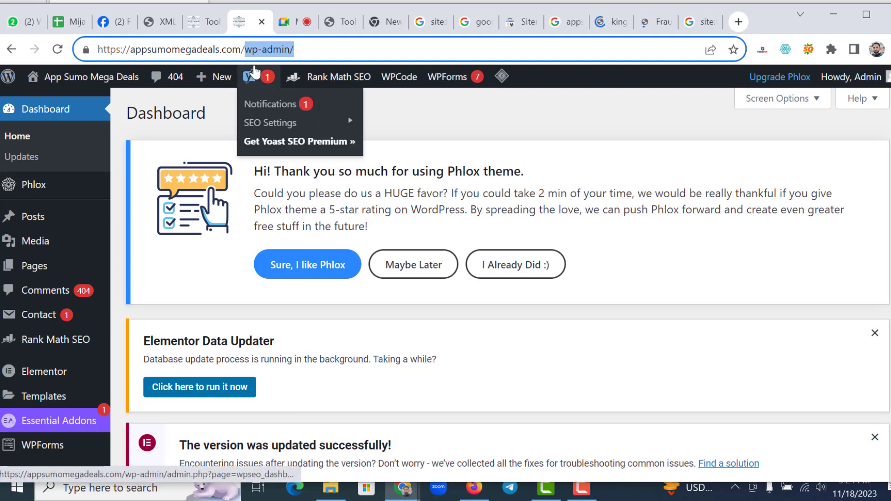
text(s)
key(Return)
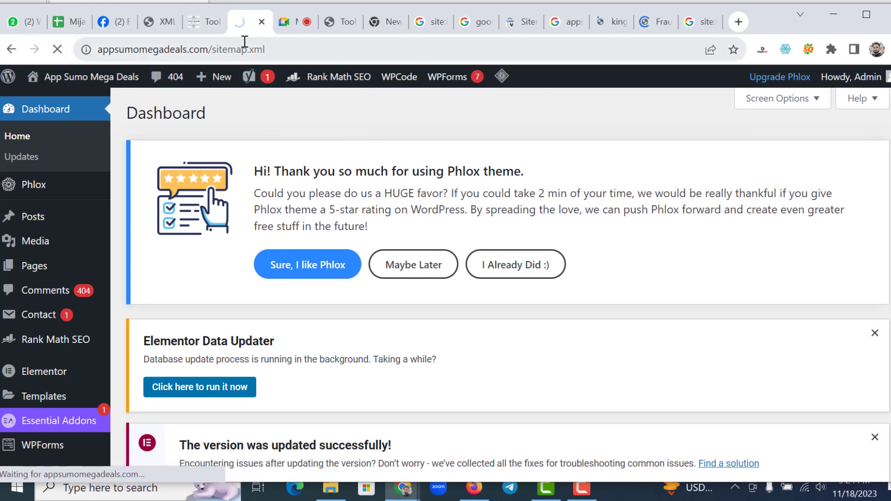
Step: Copy sitemap.xml from the address and enter it as the new sitemap's URL in Search Console
click(285, 50)
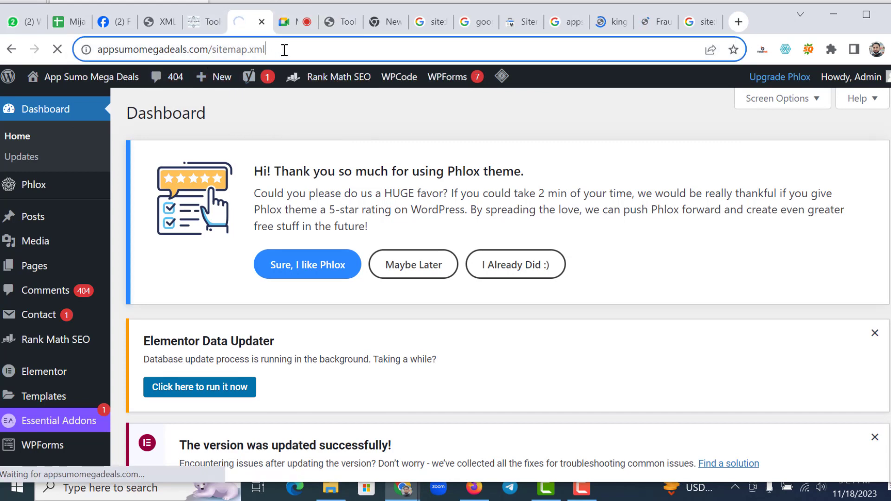
click(298, 50)
drag(299, 50, 247, 52)
key(ctrl+c)
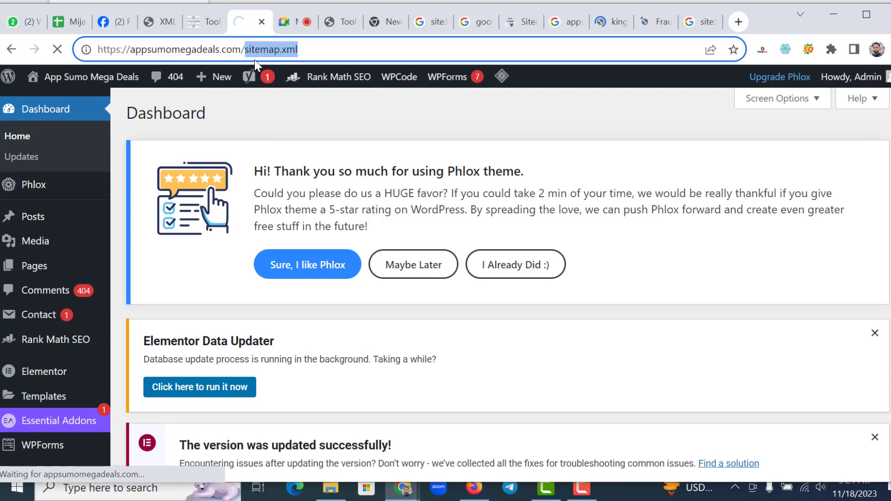
click(700, 22)
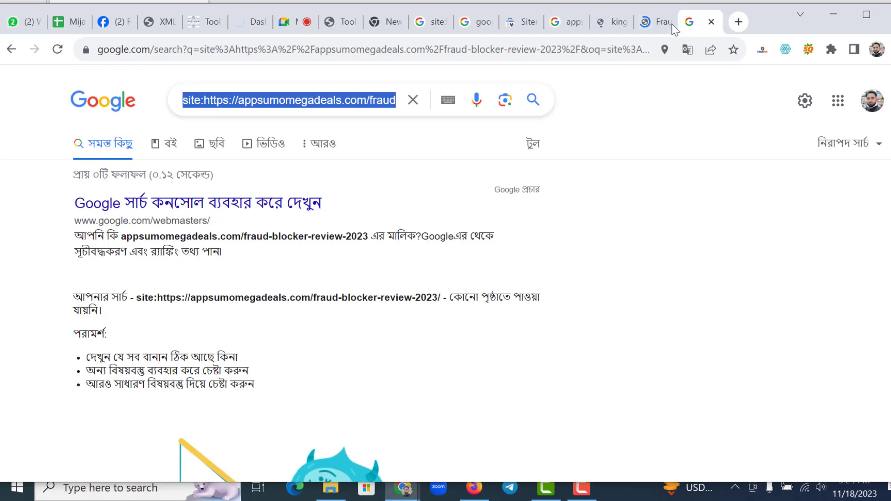
click(524, 21)
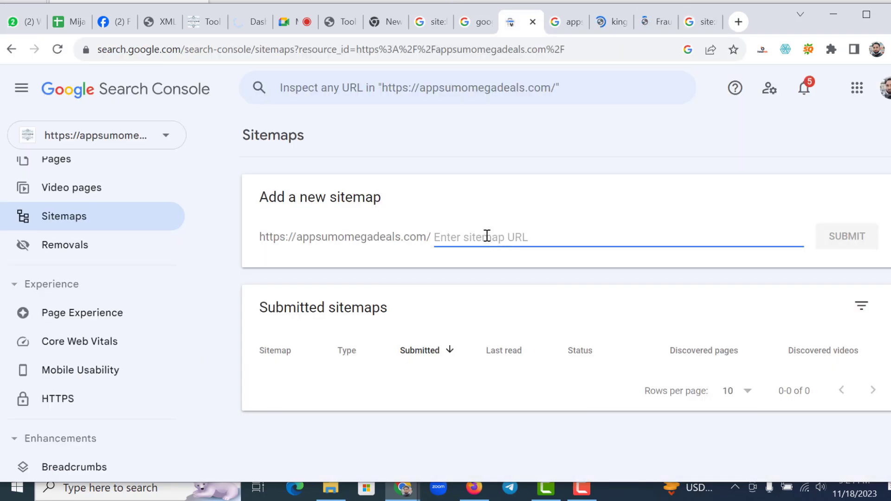
key(ctrl+v)
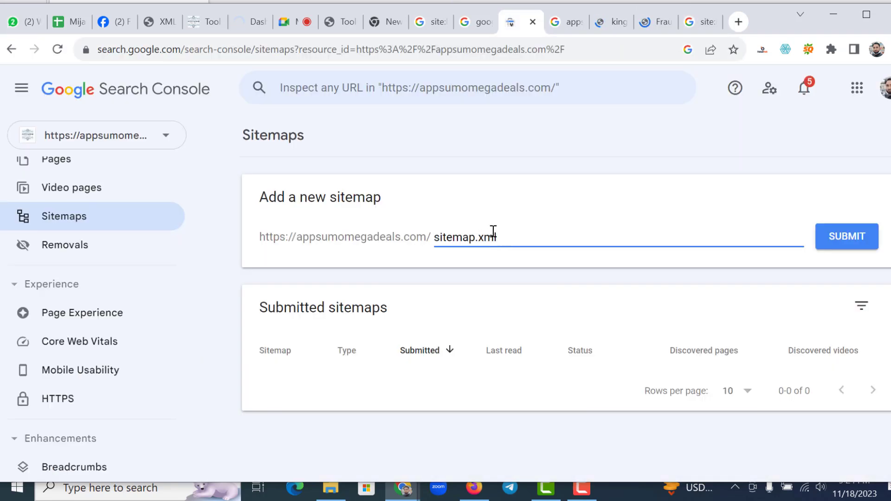